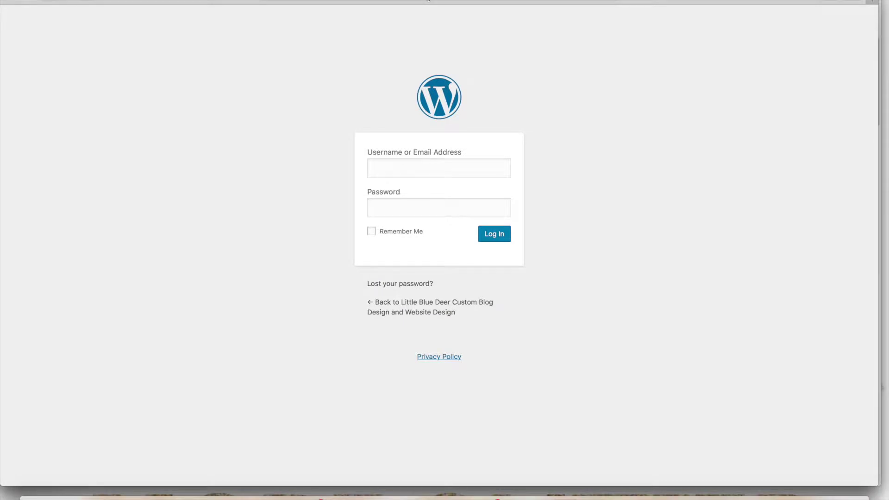
key(super+l)
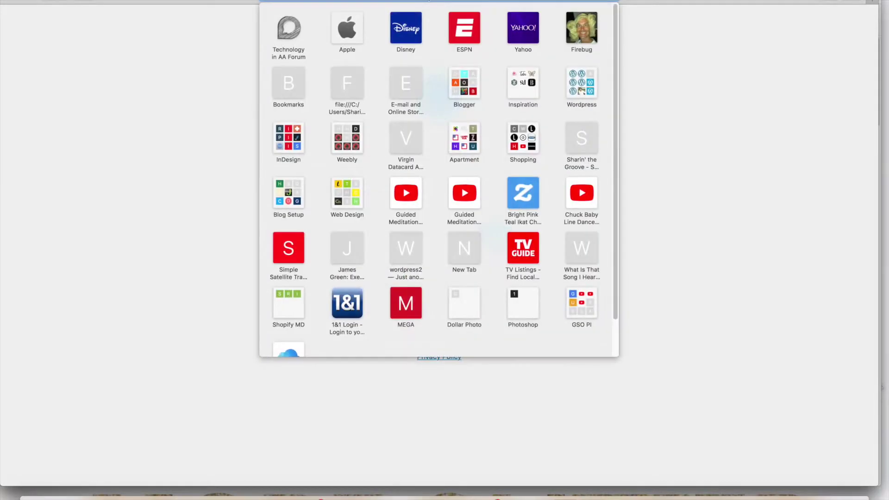
text(www.lit)
key(Return)
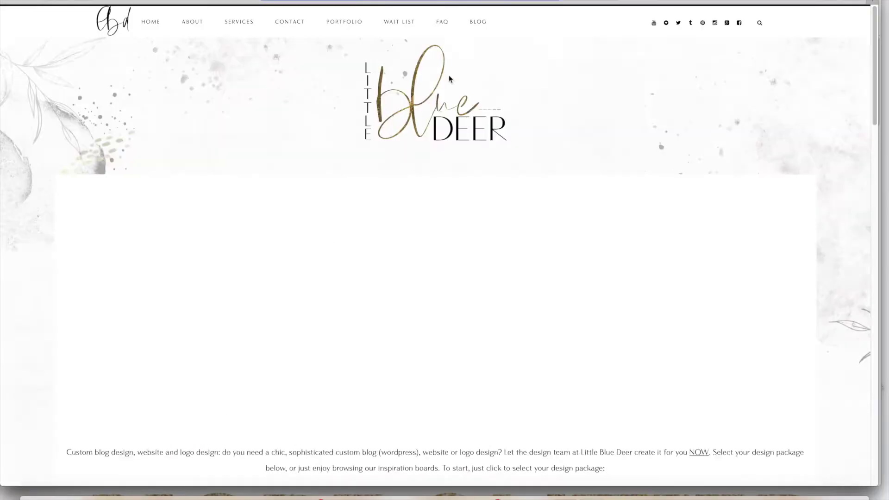
Step: Open and scroll through the 'Rosé the Day Away' blog post, then switch to the logged-in window
mouse_move(477, 22)
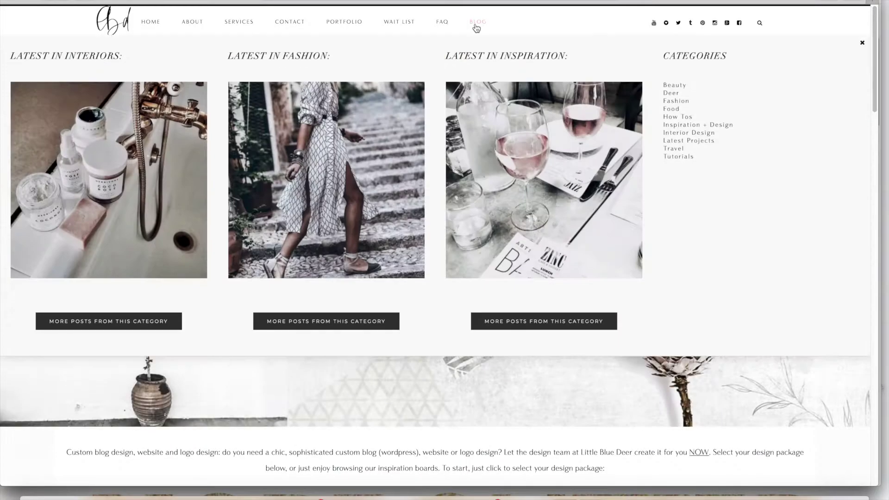
click(485, 148)
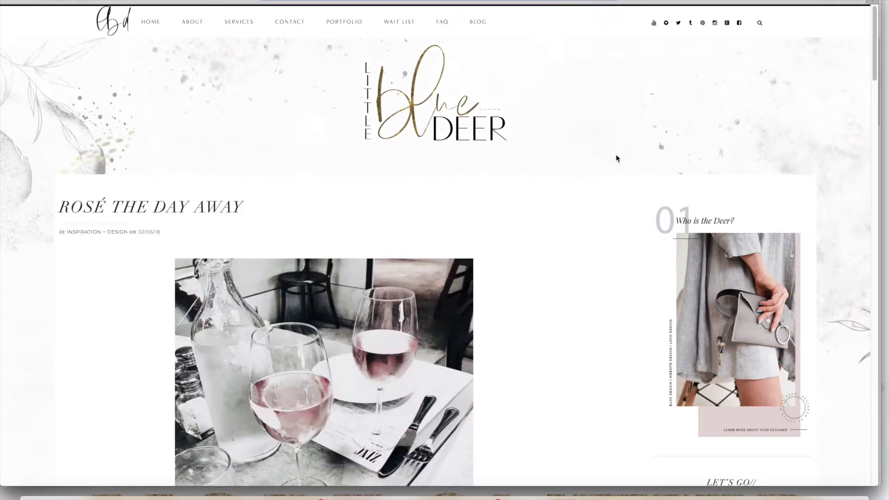
drag(869, 76, 859, 206)
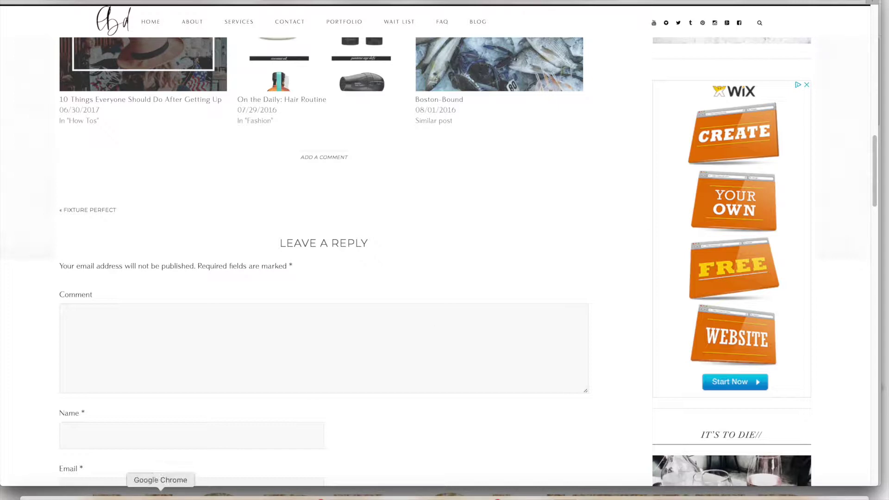
click(161, 495)
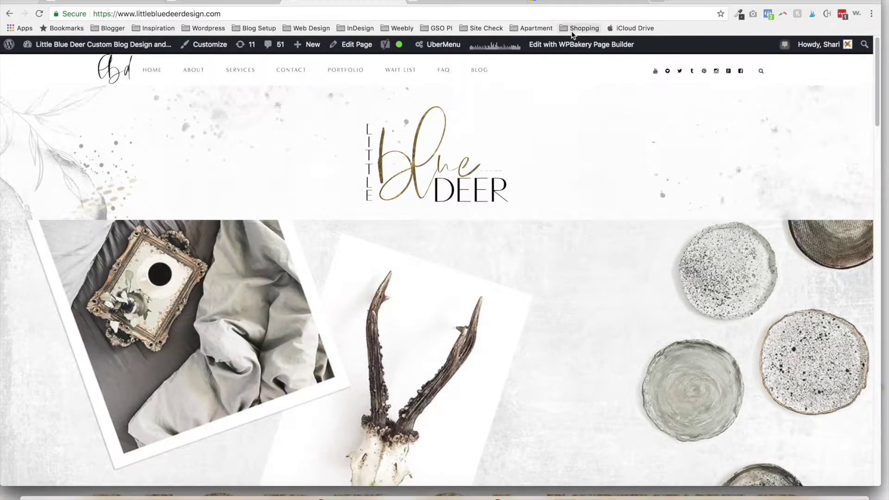
Step: Review the AdSense Auto ads overview and the AdSense start page, then return to Auto ads
click(565, 1)
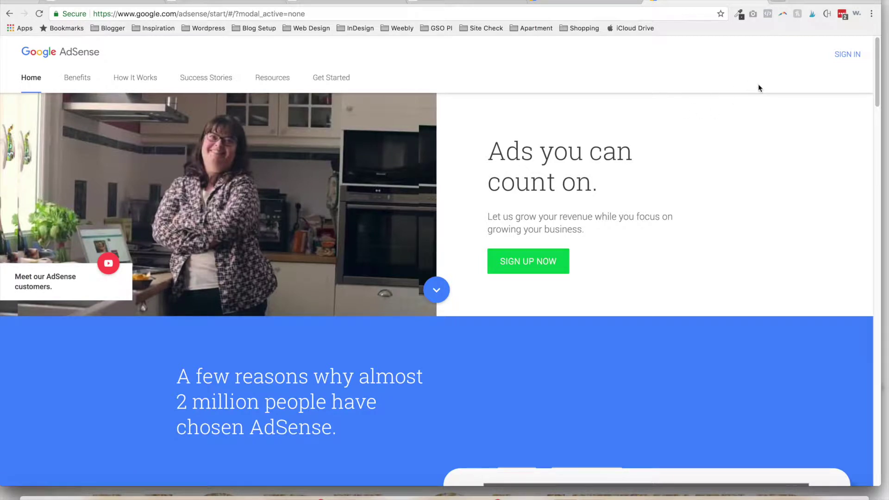
click(609, 2)
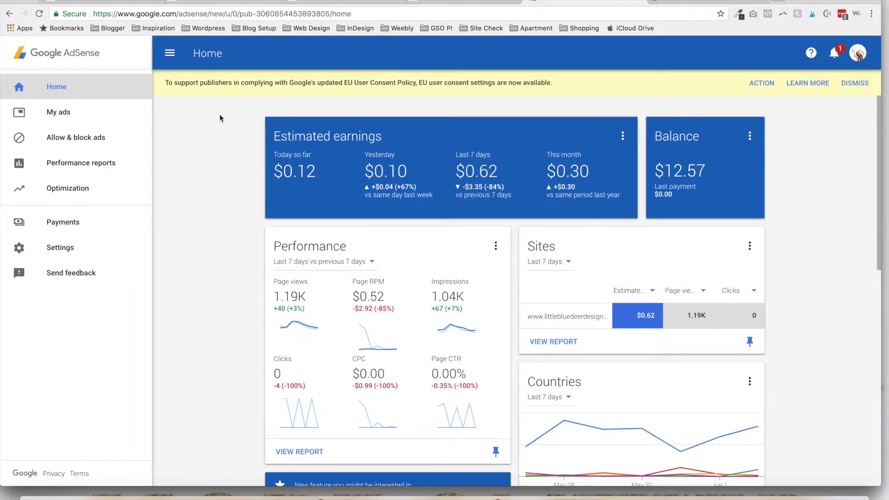
click(79, 113)
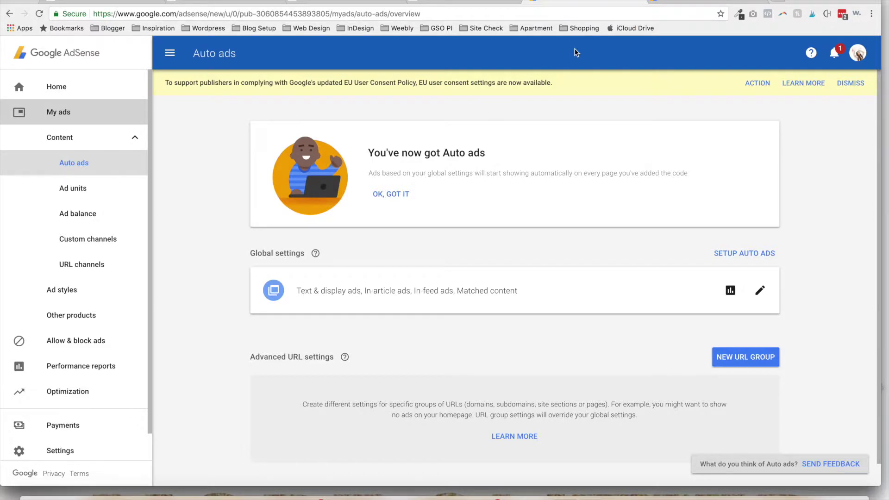
click(667, 1)
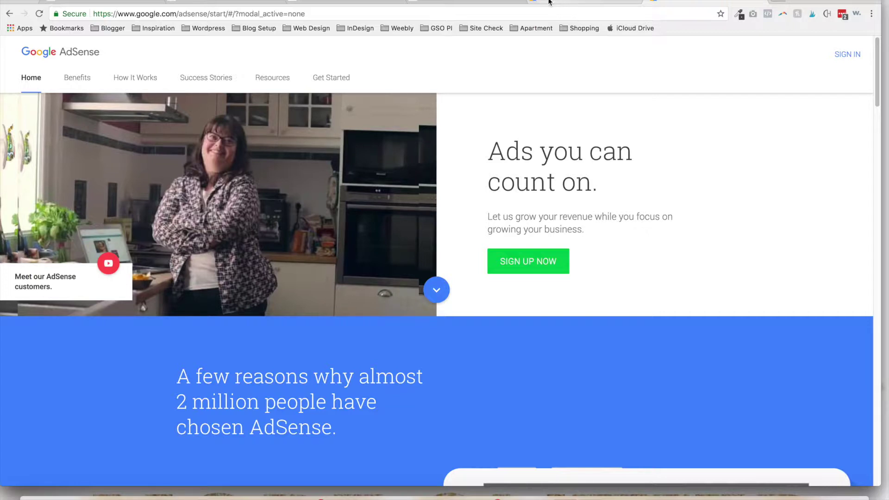
click(549, 2)
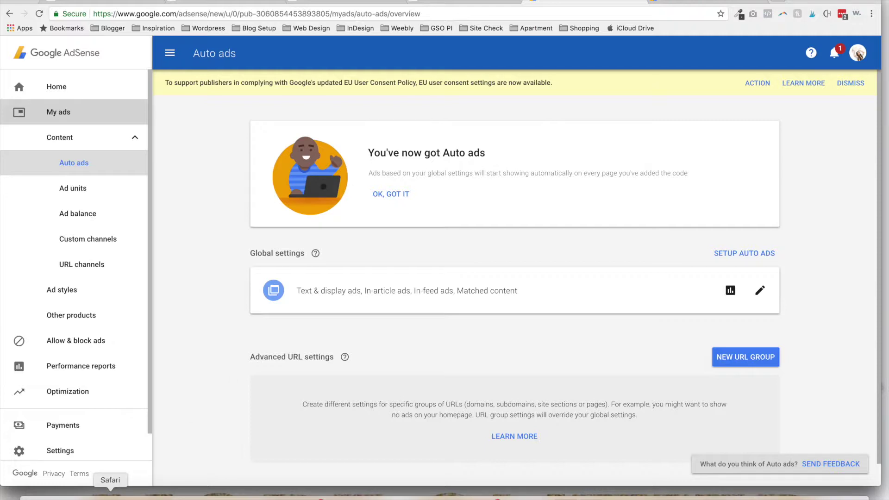
click(111, 494)
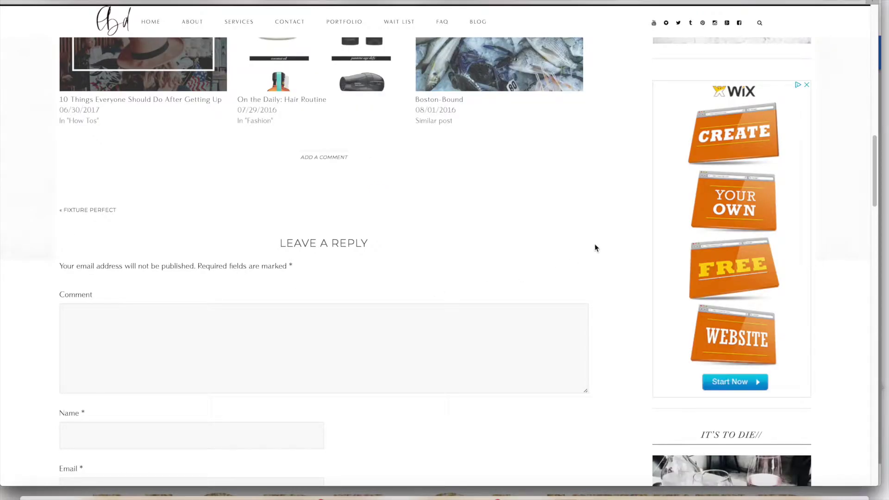
drag(872, 194, 869, 49)
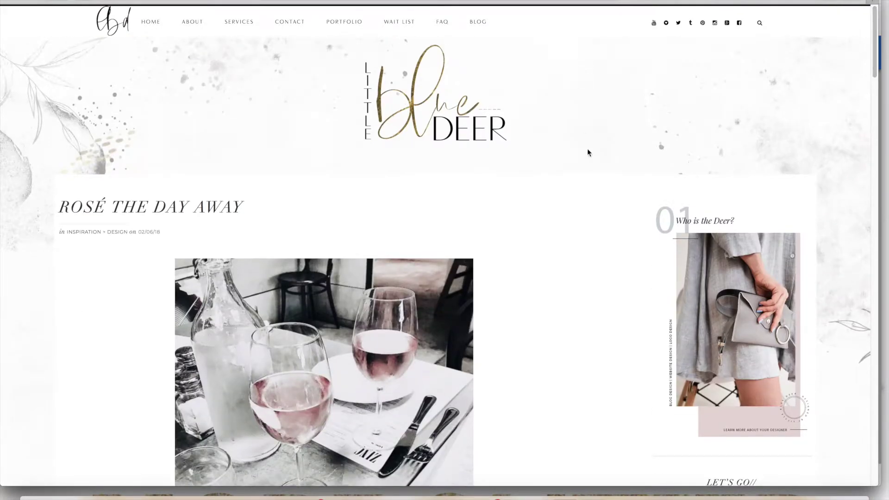
drag(875, 48, 877, 180)
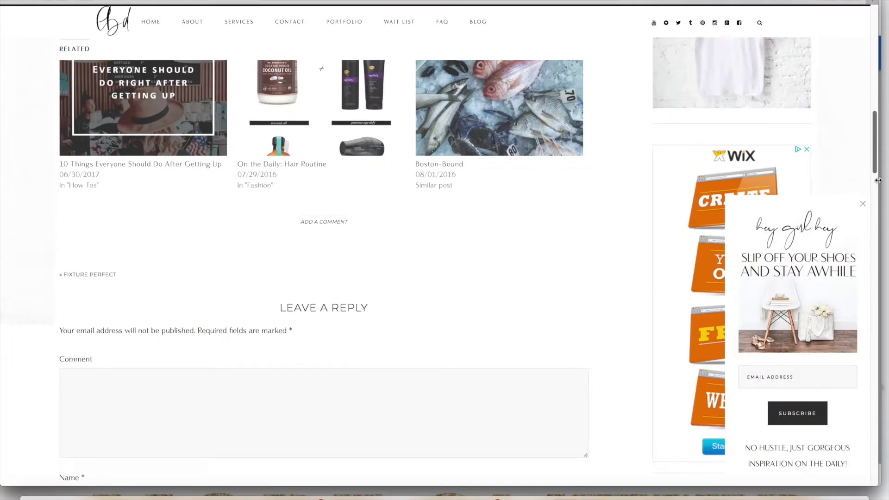
click(862, 206)
drag(874, 169, 867, 51)
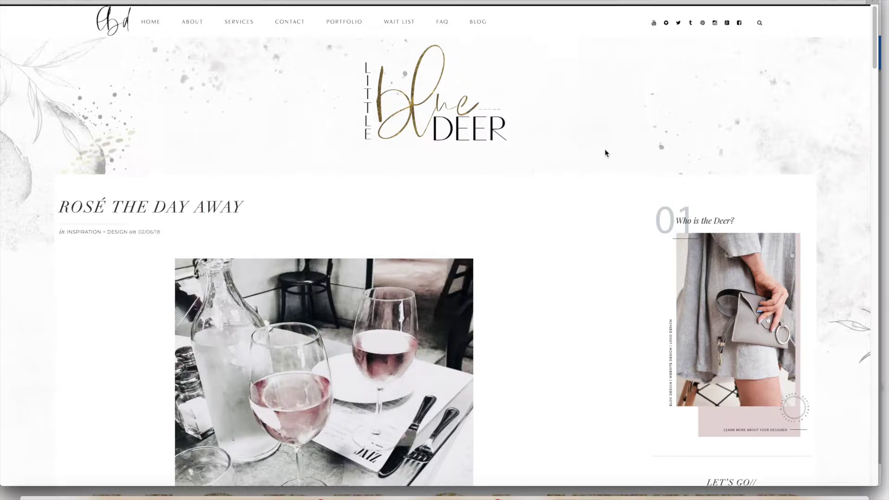
click(159, 494)
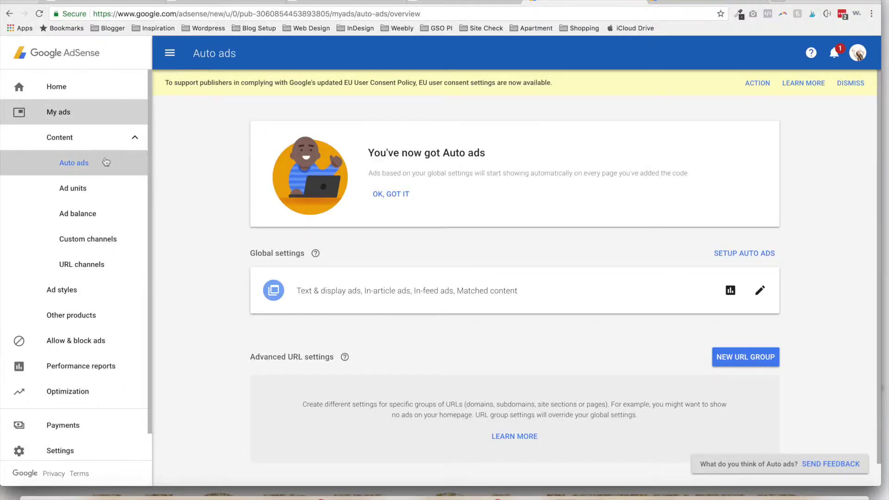
Step: Start a new Text & display ads unit from the Ad units list
click(70, 190)
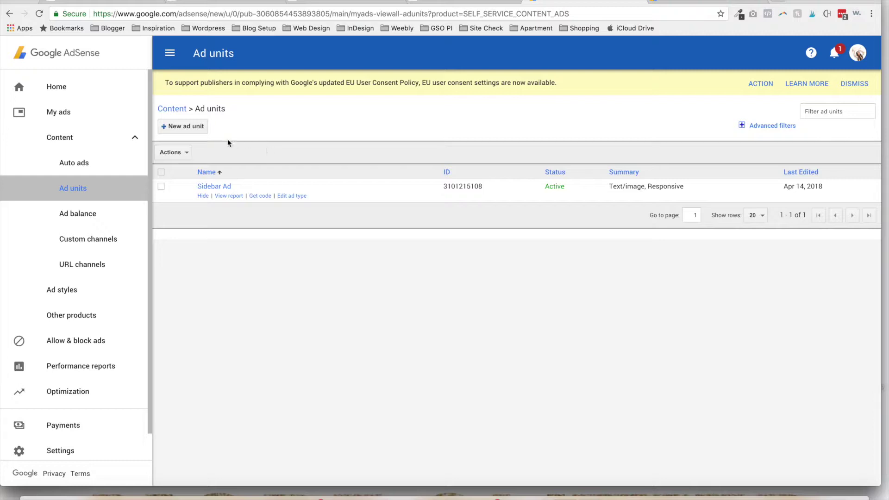
click(197, 129)
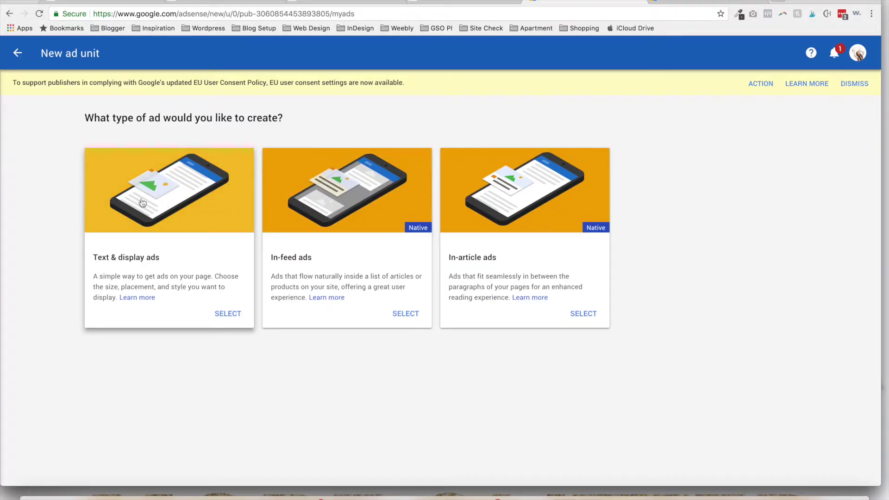
click(228, 314)
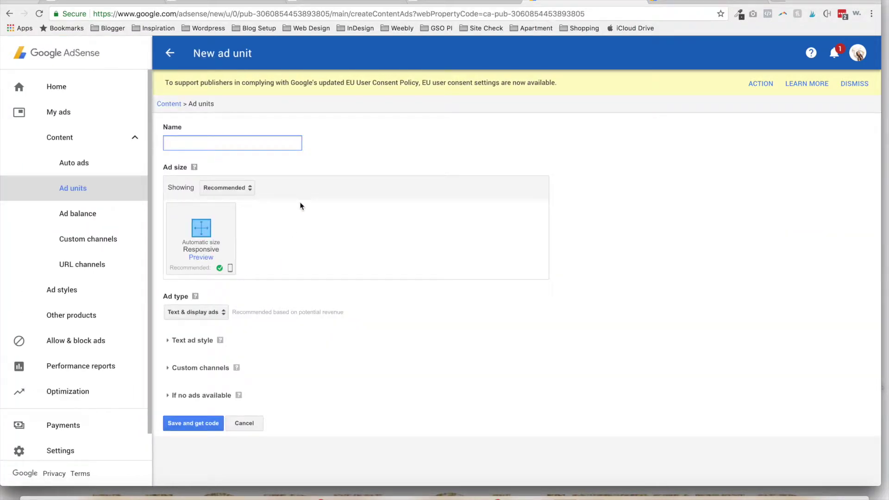
Step: Name the ad unit 'New Ad', apply the Minimalist text ad style, and make an editable copy
text(New Ad)
click(168, 342)
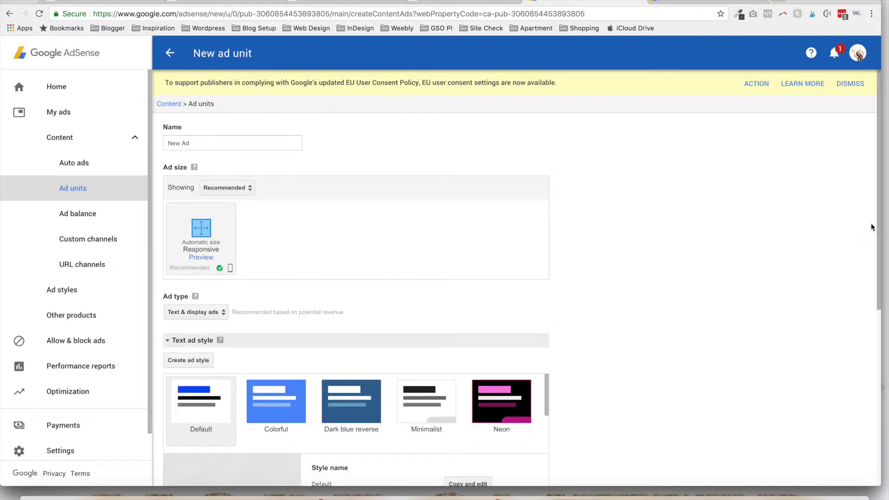
drag(878, 223, 877, 264)
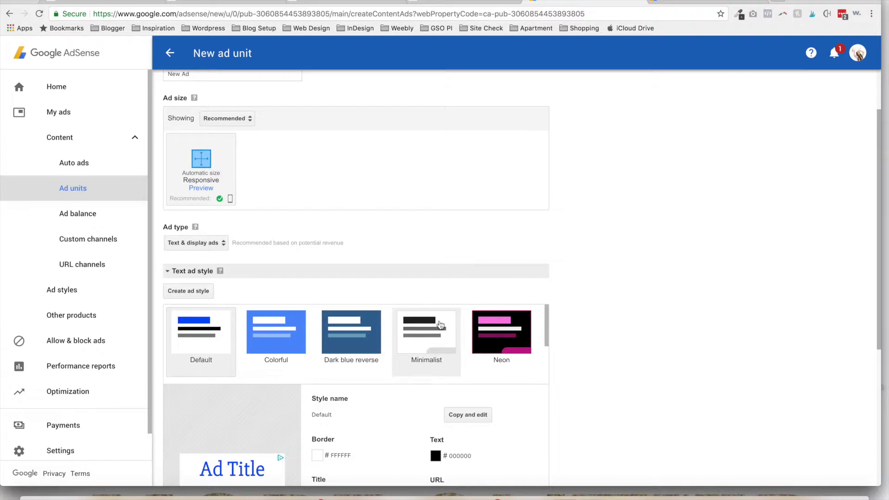
click(427, 340)
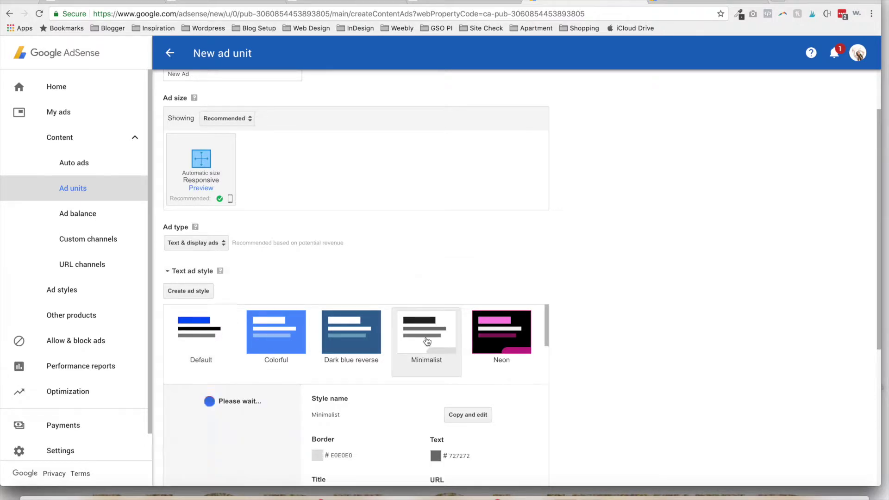
drag(878, 203, 871, 288)
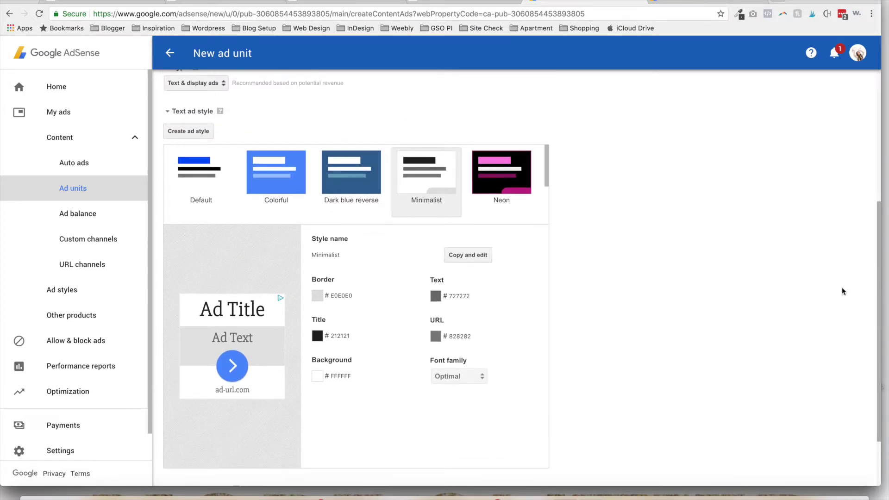
click(465, 257)
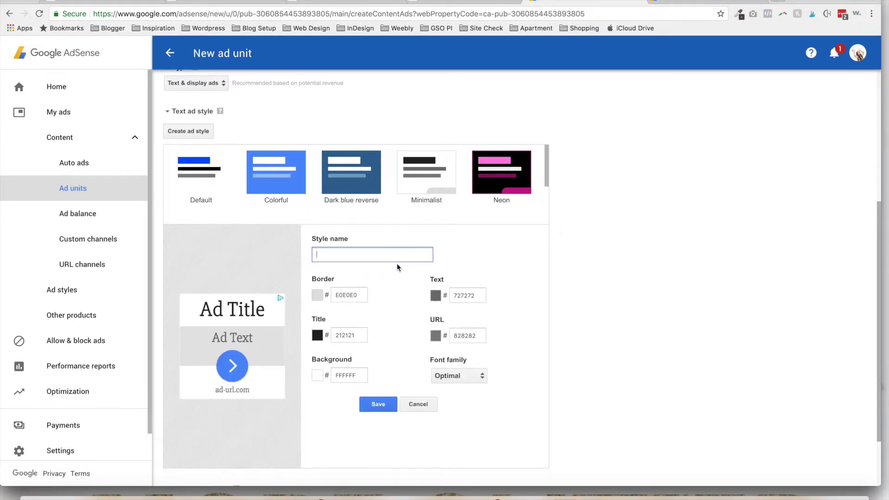
Step: Save the edited Minimalist copy (border E0E0E0) as 'Style 1' and reveal Custom channels
drag(874, 267, 873, 359)
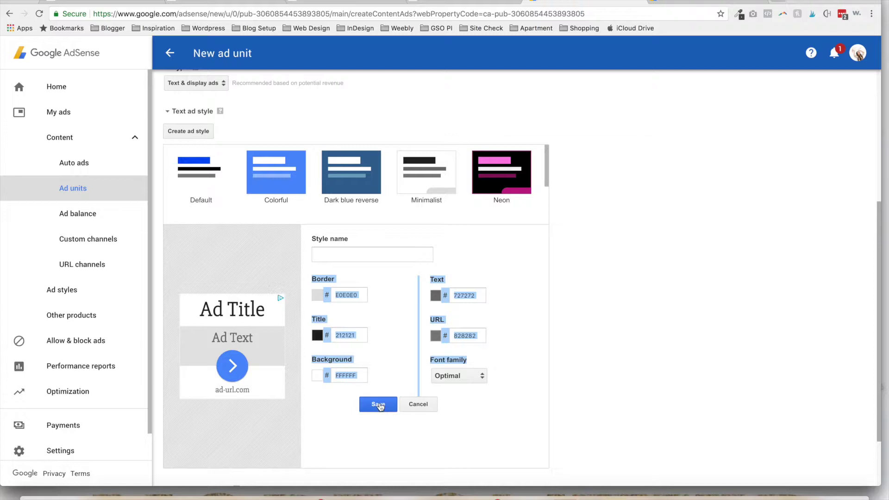
click(386, 327)
click(357, 296)
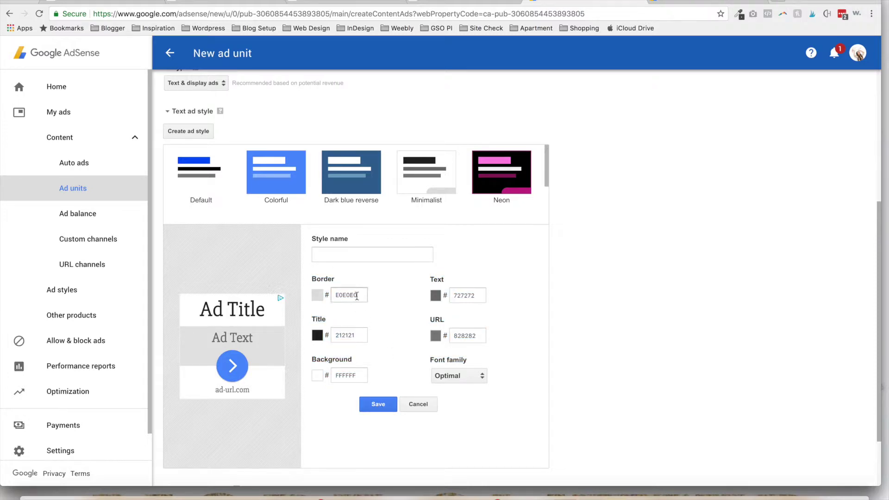
click(355, 293)
click(384, 407)
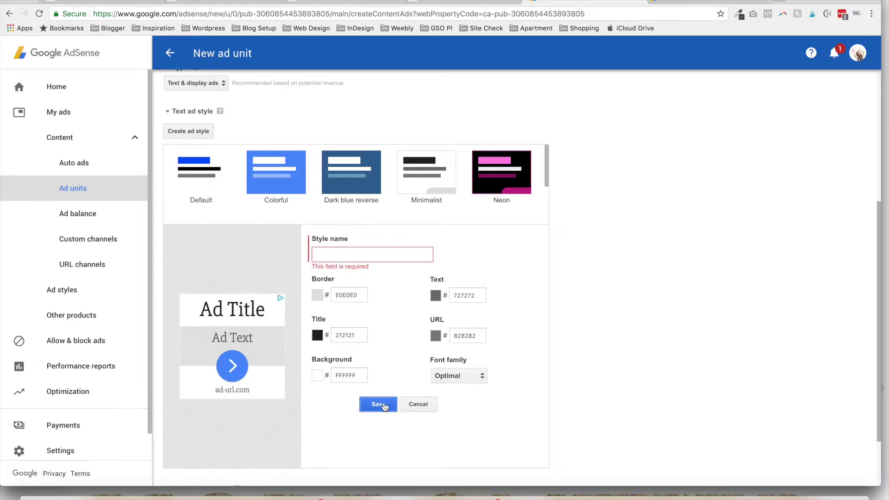
click(364, 253)
text(Style 1)
click(376, 403)
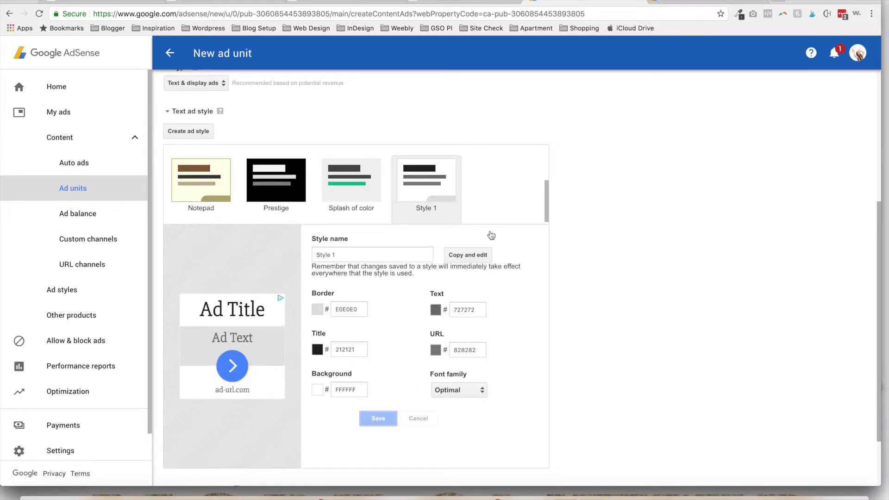
drag(877, 227, 865, 259)
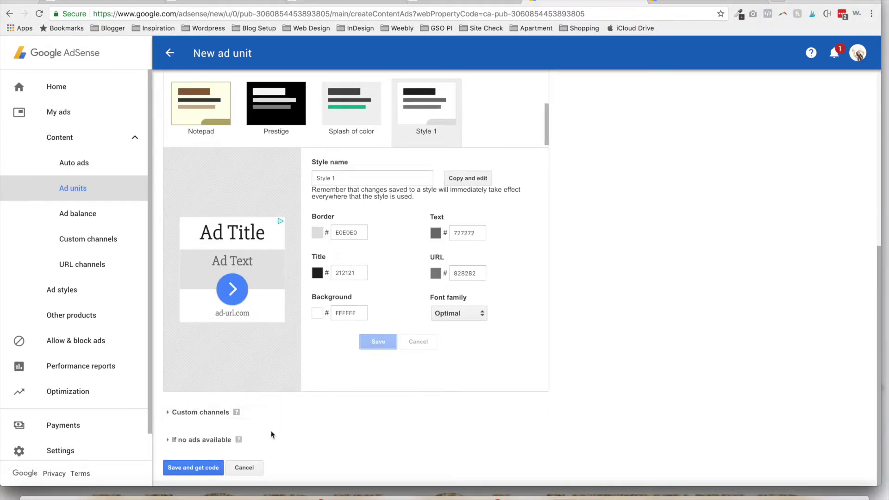
click(167, 412)
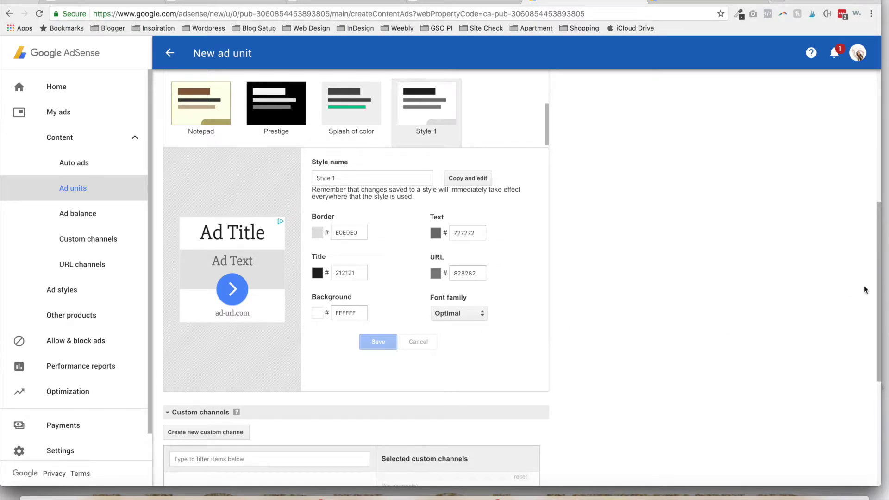
Step: Keep the default collapse setting for when no ads are available and save the unit to get its code
scroll(865, 324, down, 5)
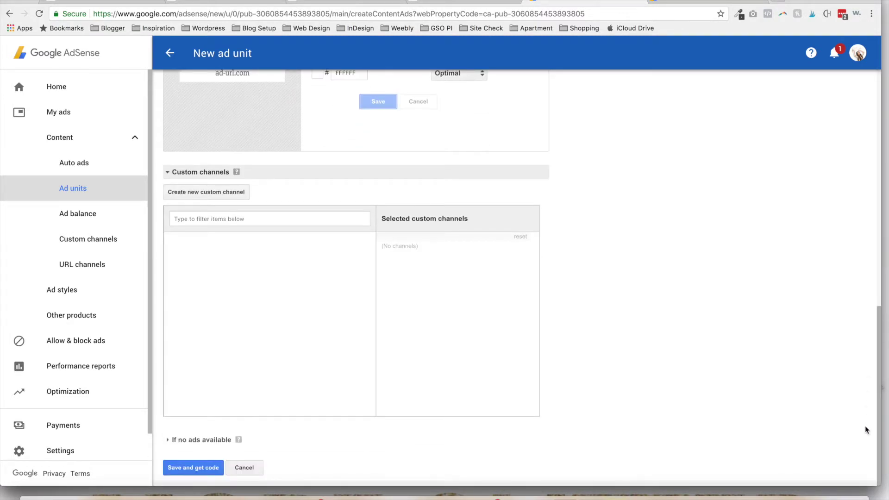
click(170, 440)
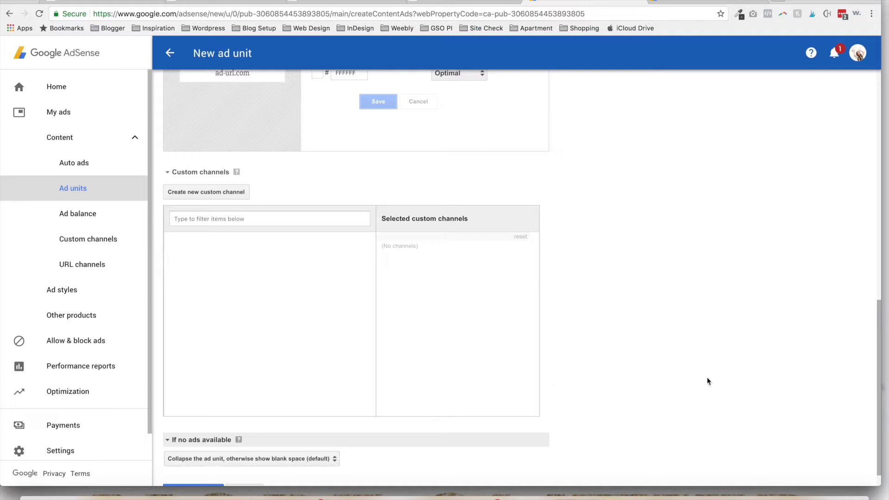
scroll(860, 380, down, 1)
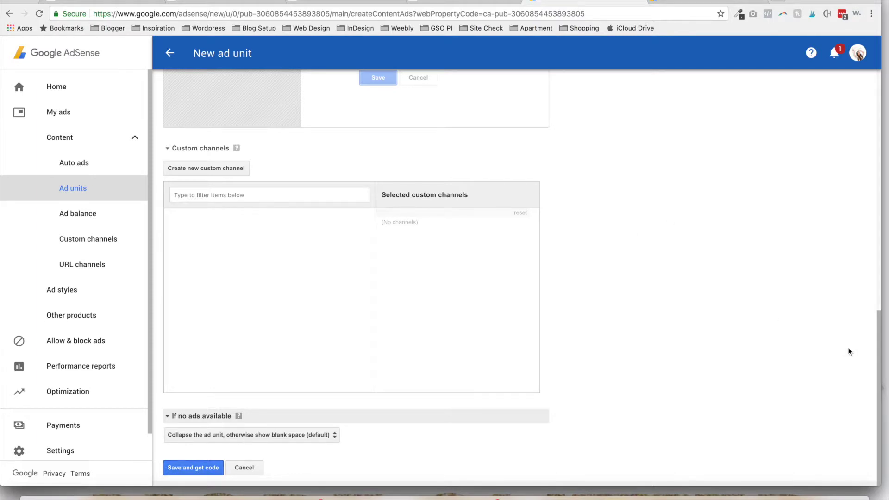
drag(878, 350, 857, 187)
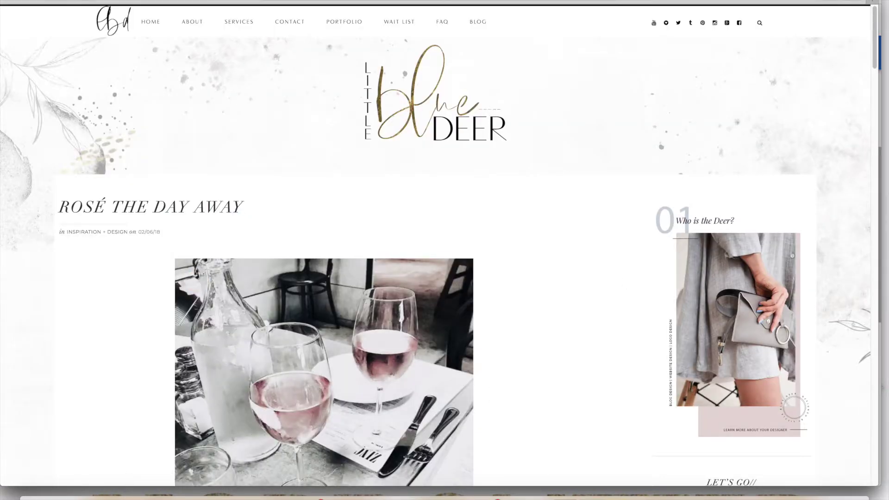
drag(874, 67, 874, 167)
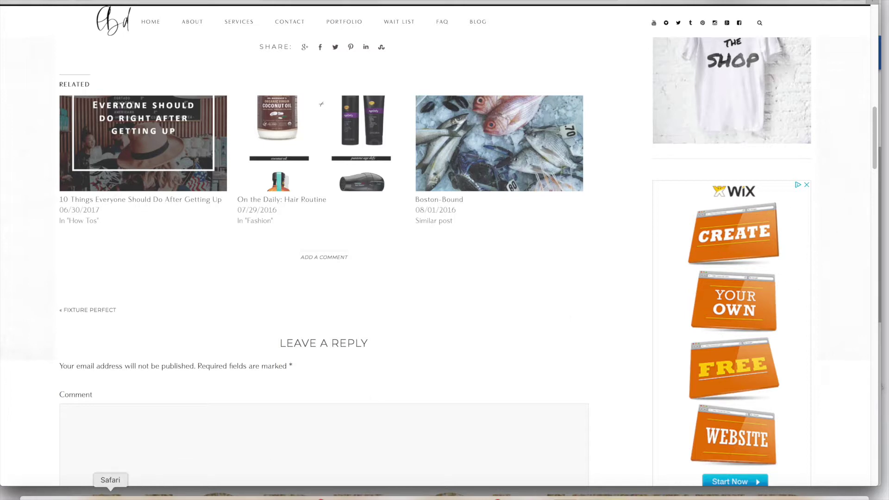
click(158, 493)
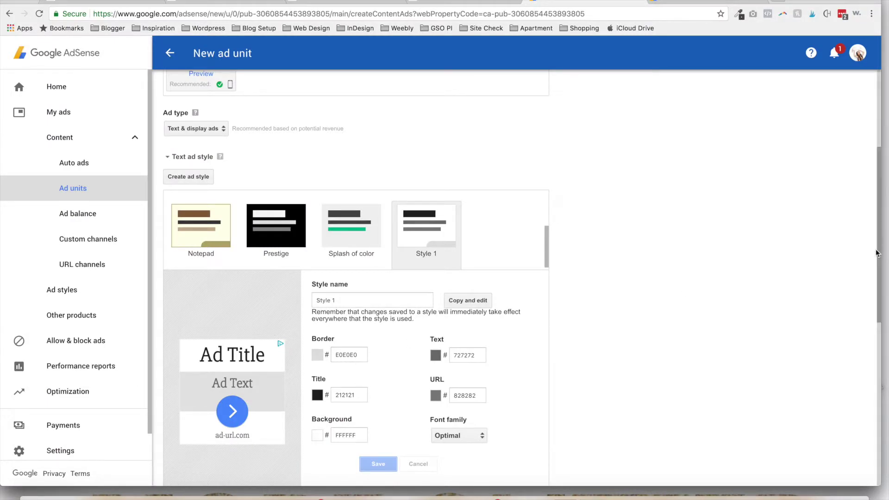
drag(877, 251, 879, 442)
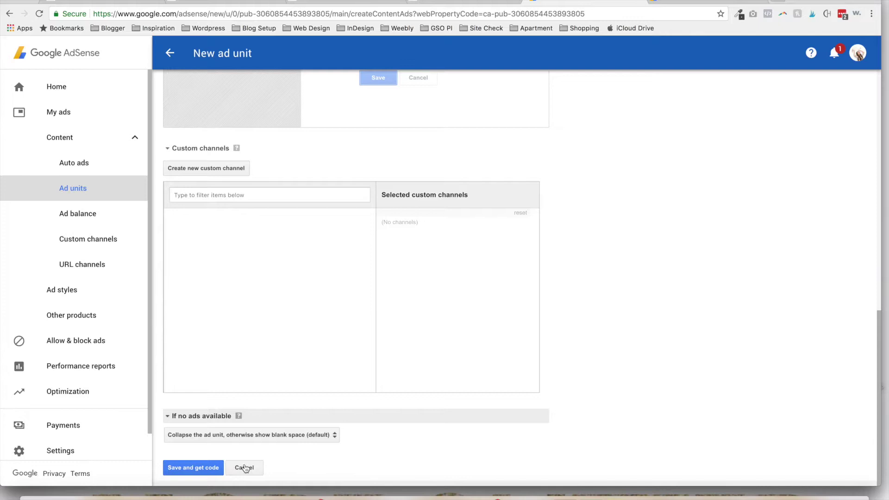
click(209, 468)
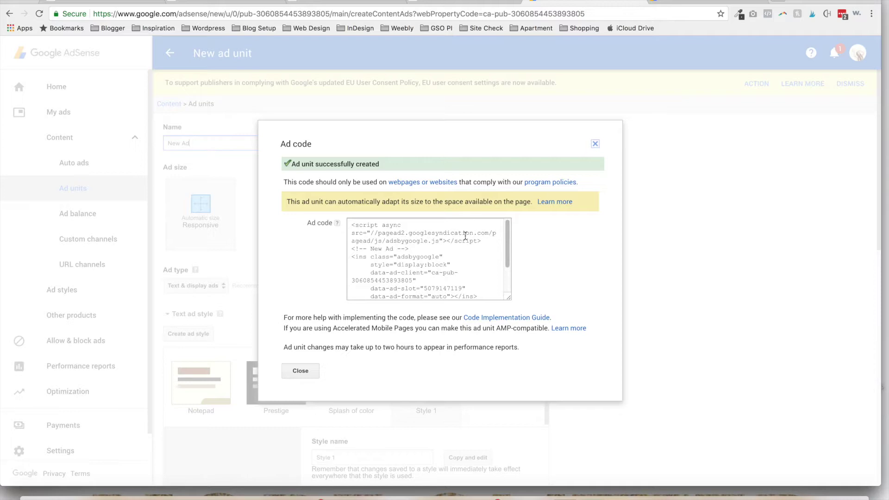
Step: Select all the New Ad code and move to the WordPress Widgets admin
drag(351, 223, 532, 331)
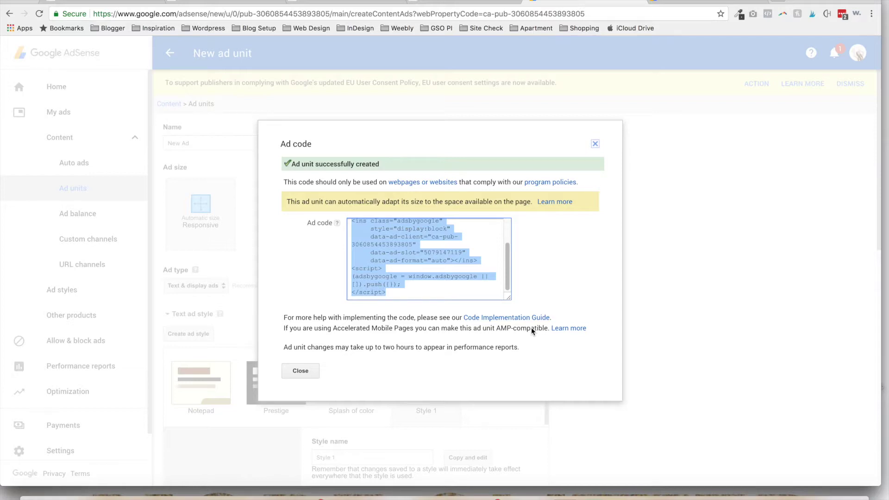
click(131, 2)
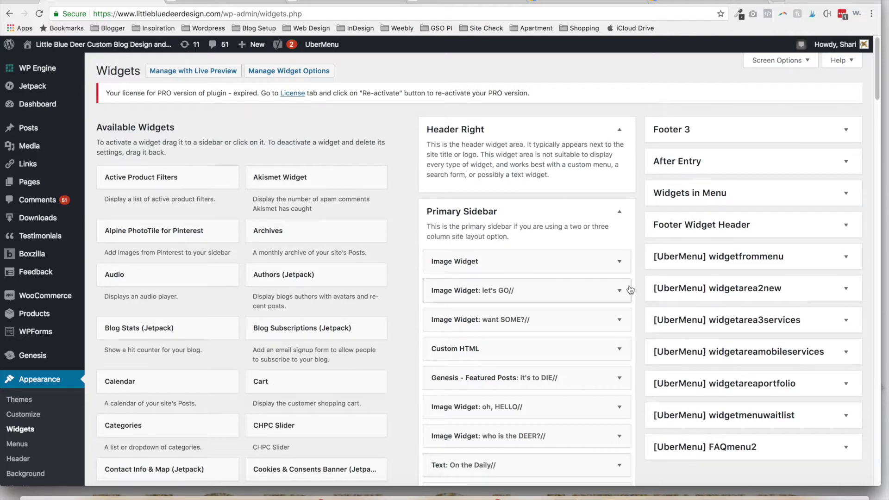
Step: Drag a Custom HTML widget toward the Primary Sidebar and expand the existing one showing the AdSense code
scroll(875, 97, down, 3)
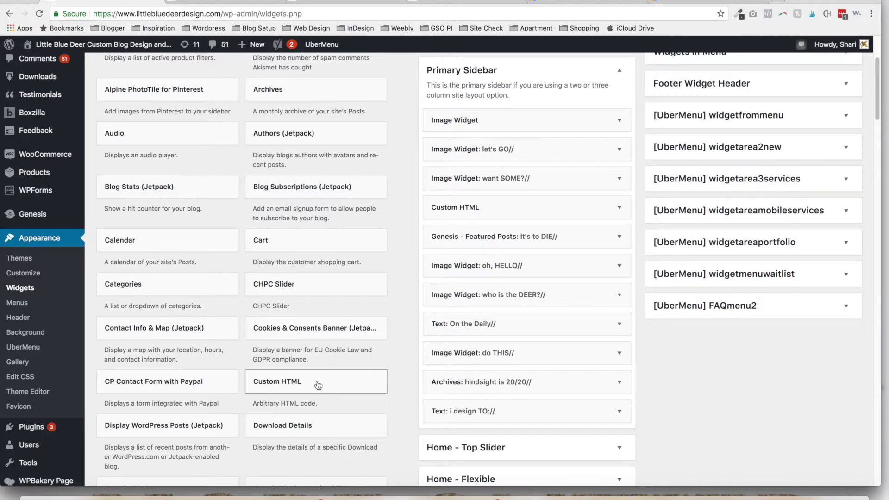
mouse_move(318, 385)
mouse_down()
mouse_move(390, 349)
mouse_move(328, 379)
mouse_up()
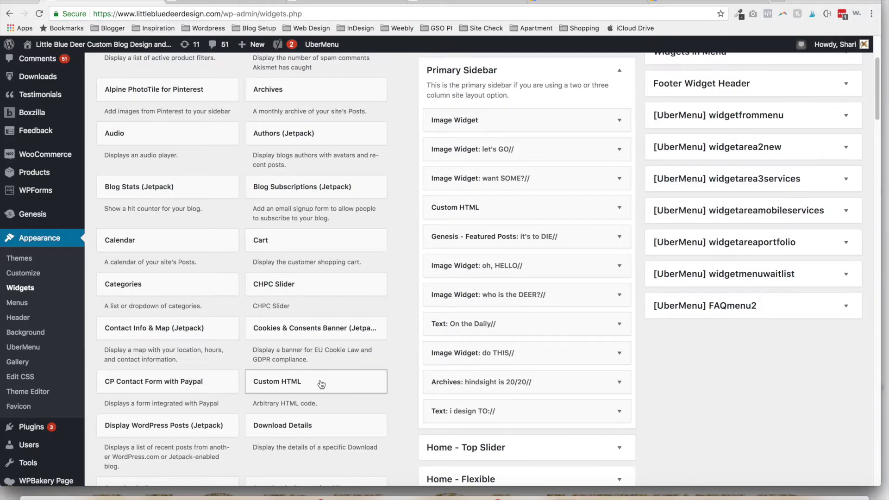
click(476, 207)
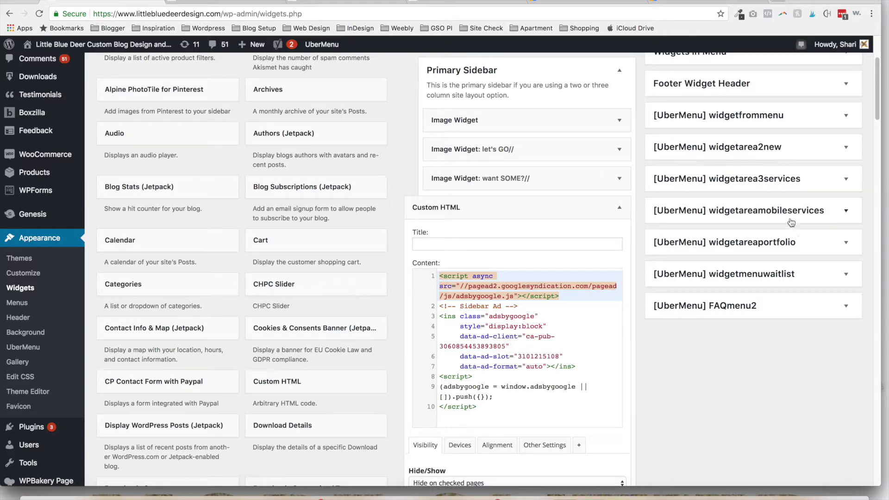
drag(875, 116, 875, 152)
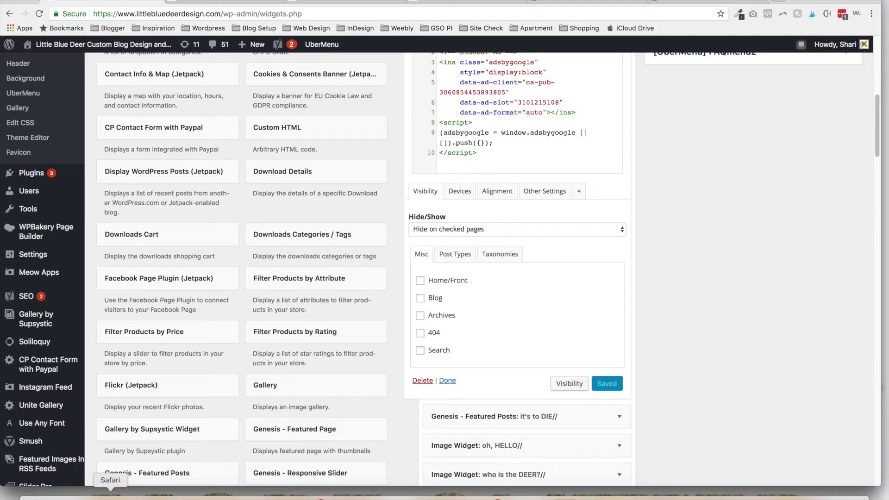
scroll(532, 184, up, 6)
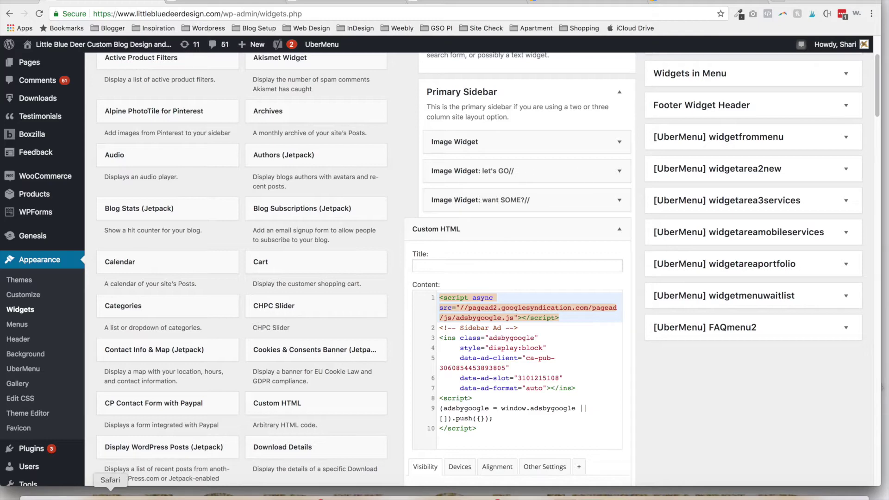
Step: Check the sidebar ad on the live blog post in Safari
click(110, 494)
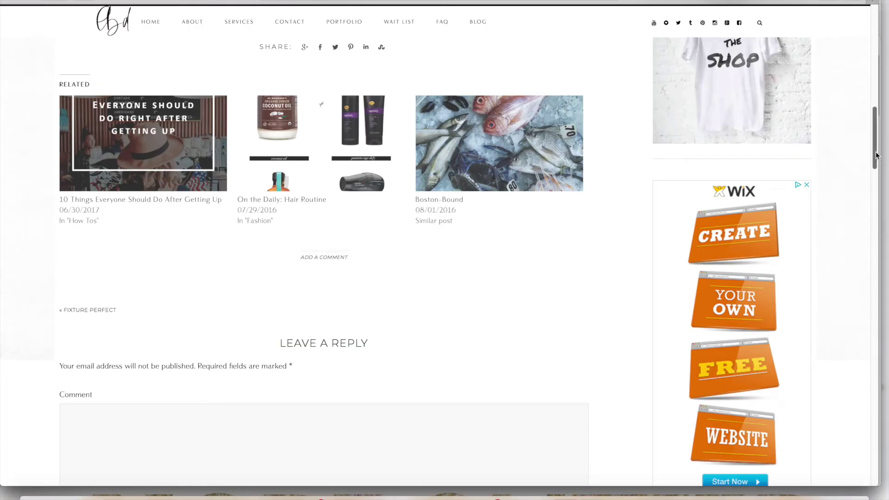
drag(874, 144, 868, 123)
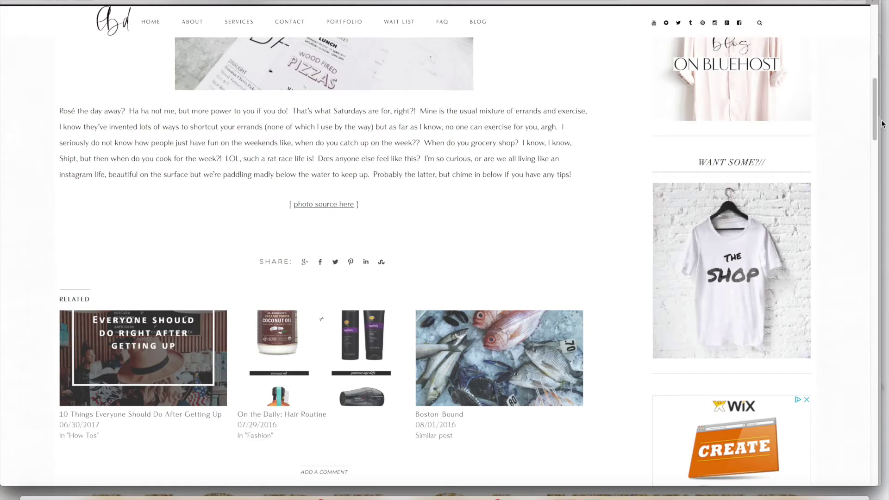
scroll(781, 193, down, 8)
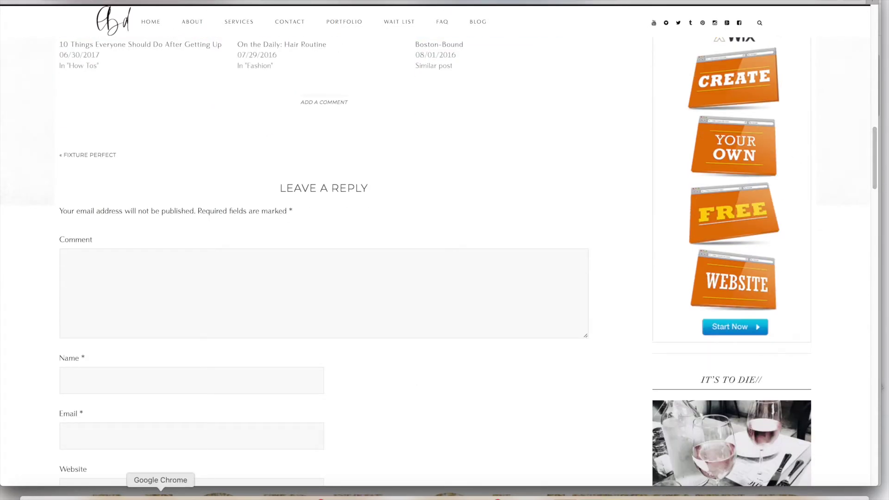
Step: Collapse the Custom HTML widget in WordPress and go back to the Google AdSense start page
click(160, 493)
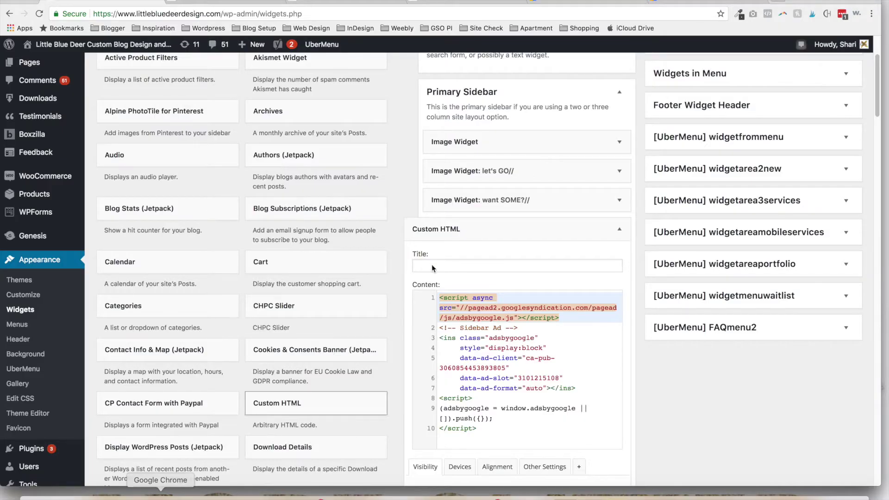
click(618, 230)
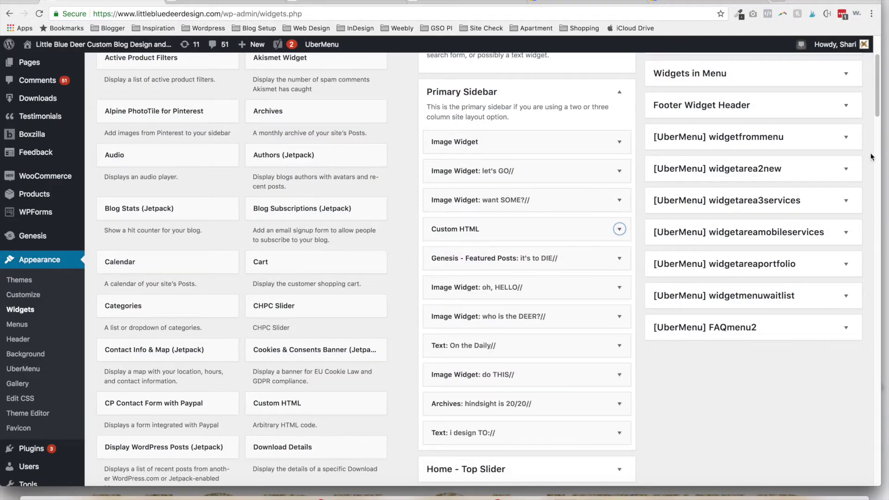
scroll(872, 139, down, 7)
scroll(882, 102, up, 9)
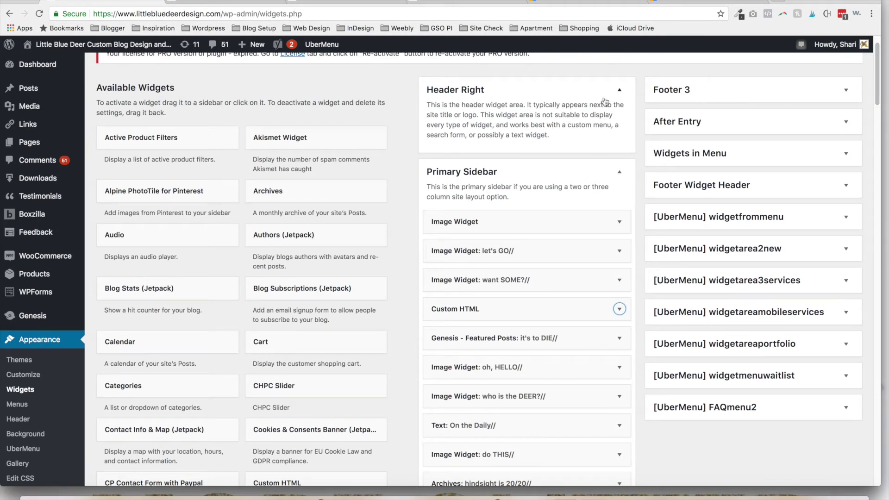
drag(877, 95, 879, 73)
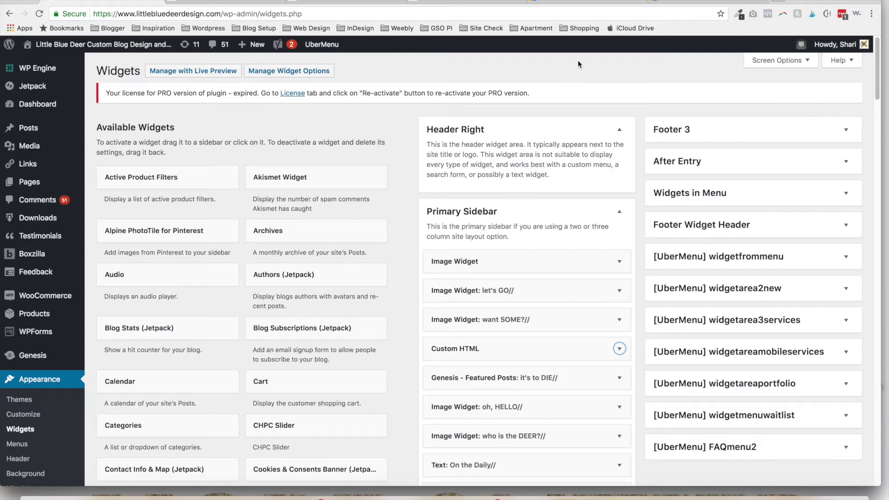
click(689, 2)
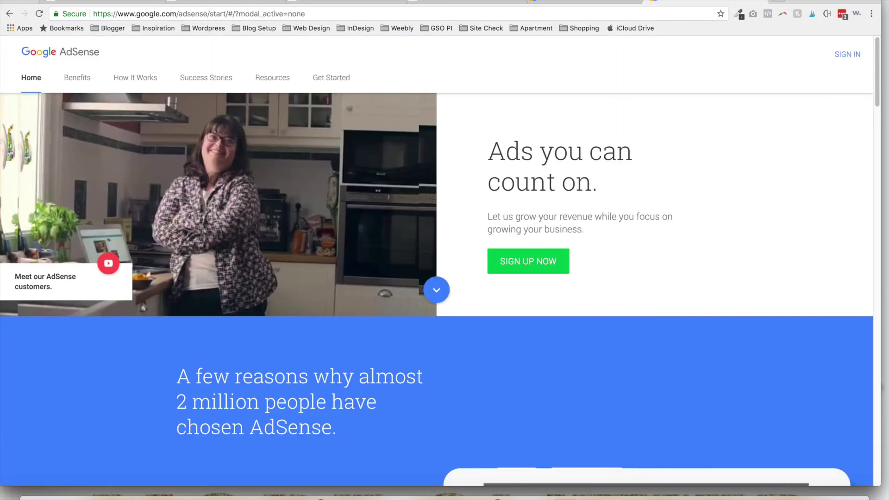
Step: Close the AdSense ad code dialog, then bring up the live Little Blue Deer blog post
click(616, 2)
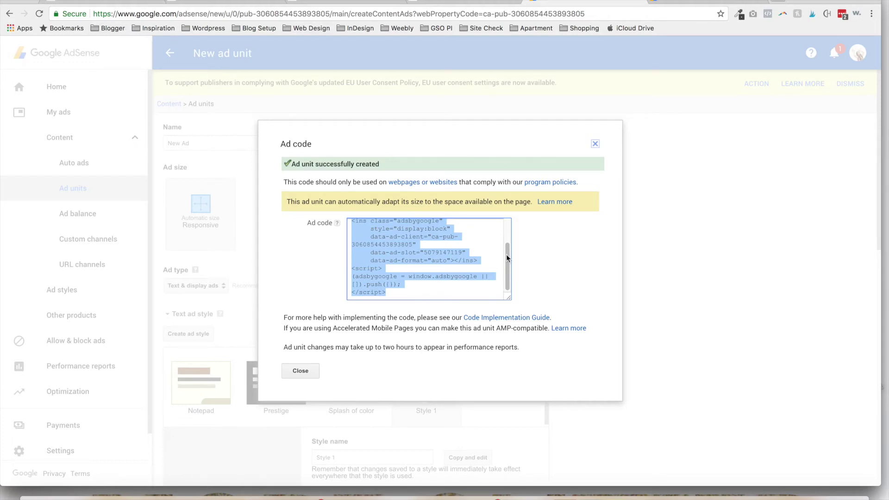
click(595, 144)
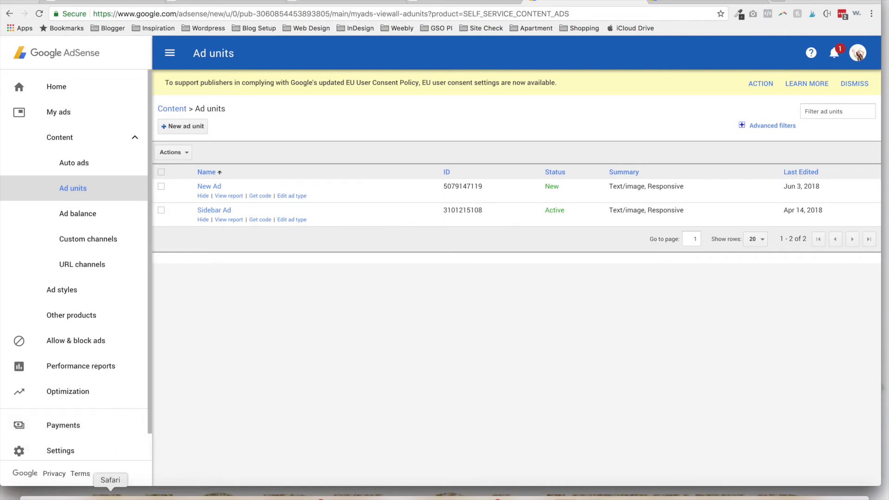
click(158, 493)
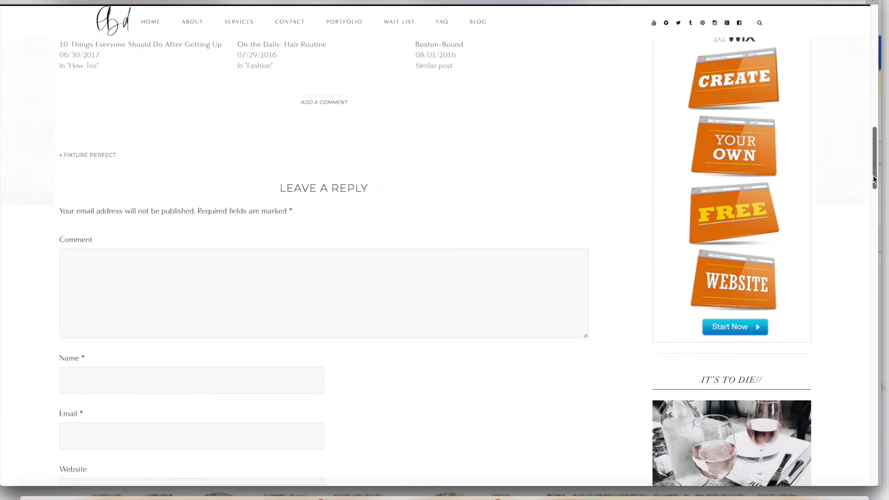
Step: Look over the blog post, then show the WordPress Tutorials page from its top
drag(873, 180, 884, 44)
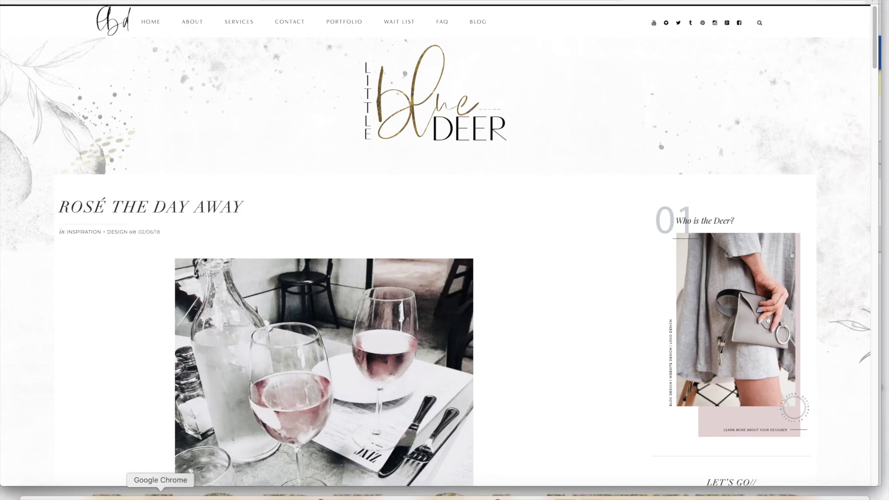
click(159, 494)
click(466, 3)
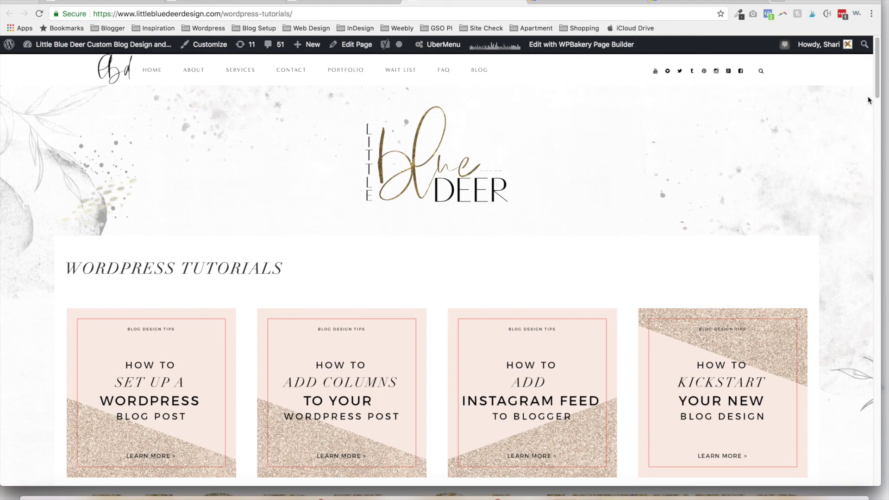
drag(876, 93, 871, 275)
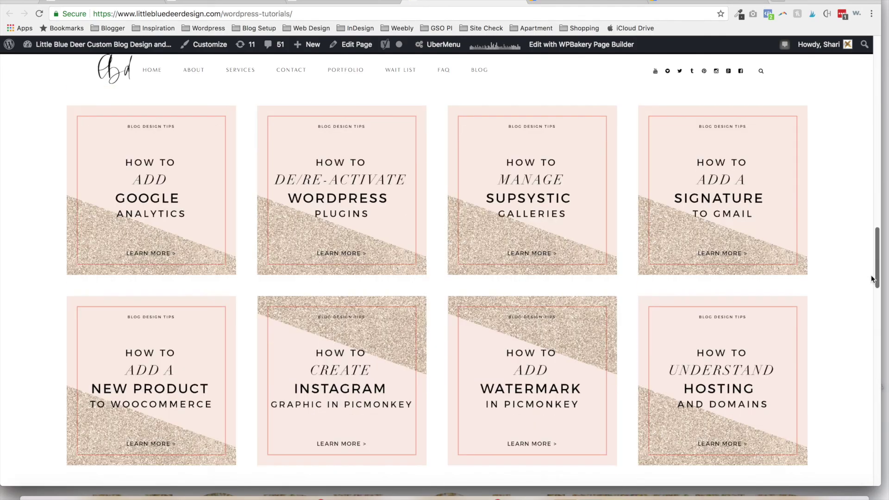
scroll(740, 235, up, 10)
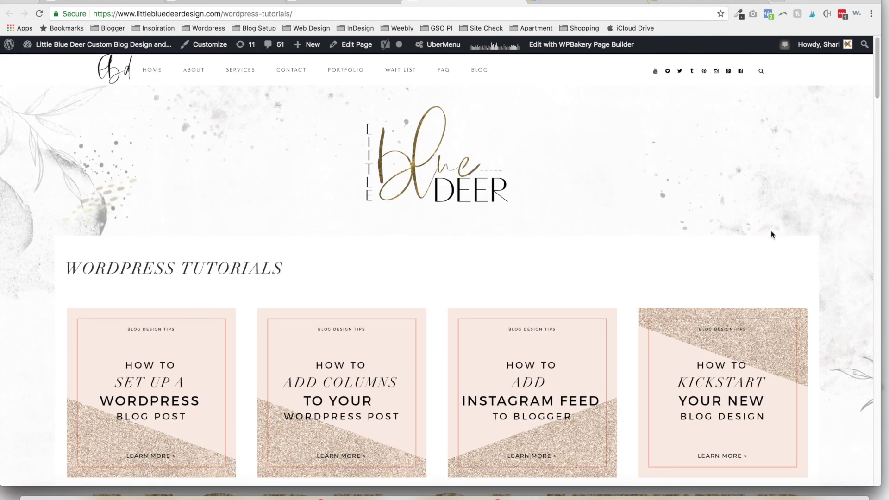